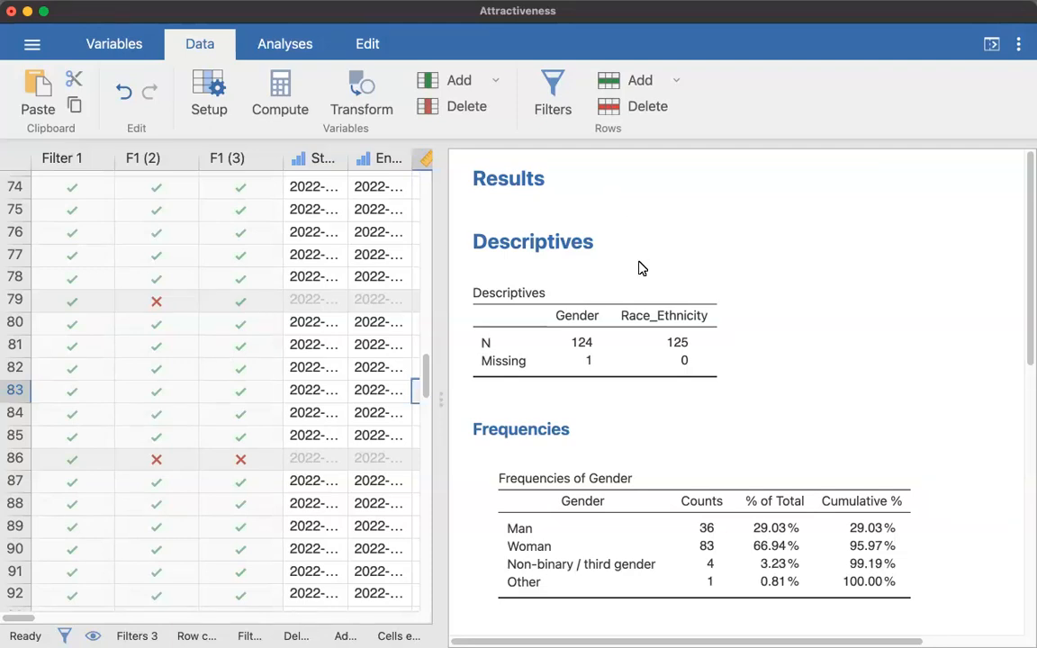
Remove the existing Descriptives analysis from the results
{"action": "right_click", "coordinate": [549, 252]}
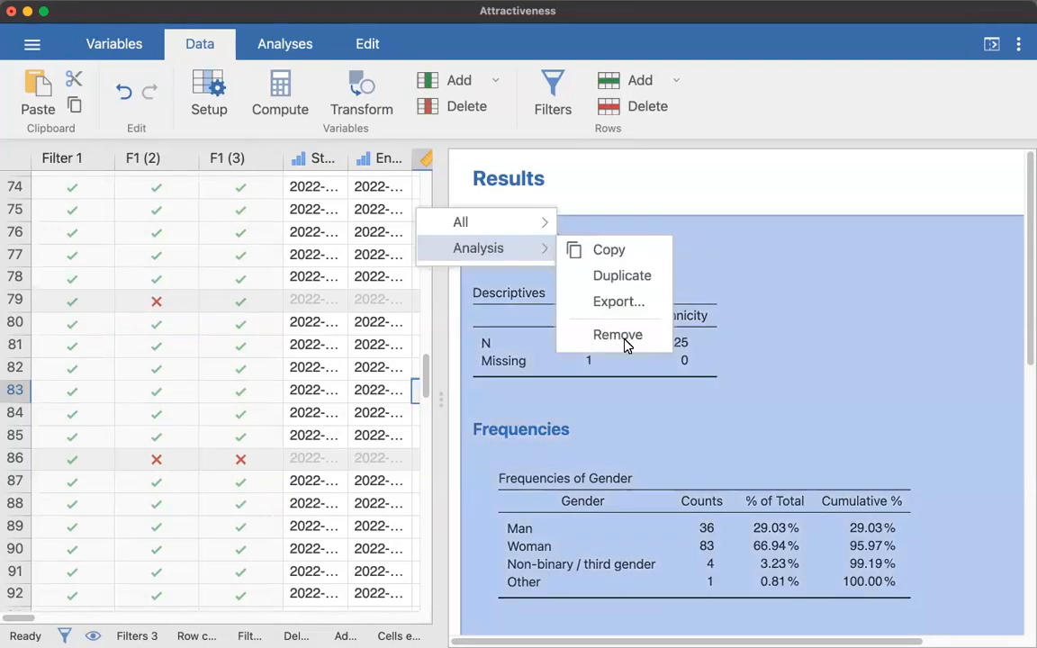
{"action": "left_click", "coordinate": [618, 335]}
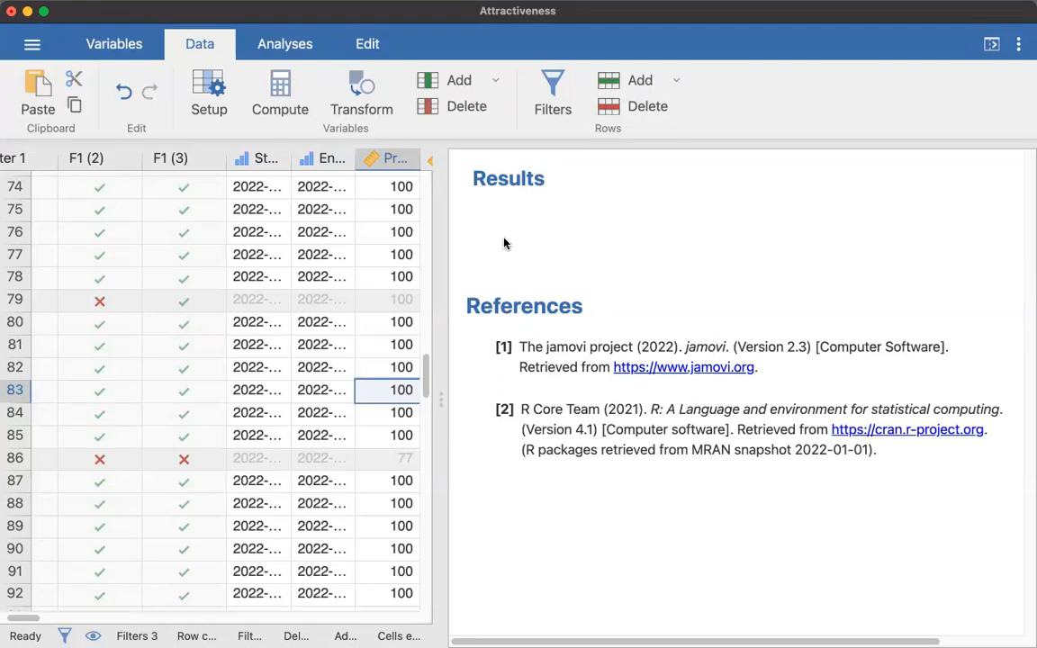
Widen the data view and examine the Attractiveness scores and the IV_Mask groups in the dataset
{"action": "left_click", "coordinate": [282, 45]}
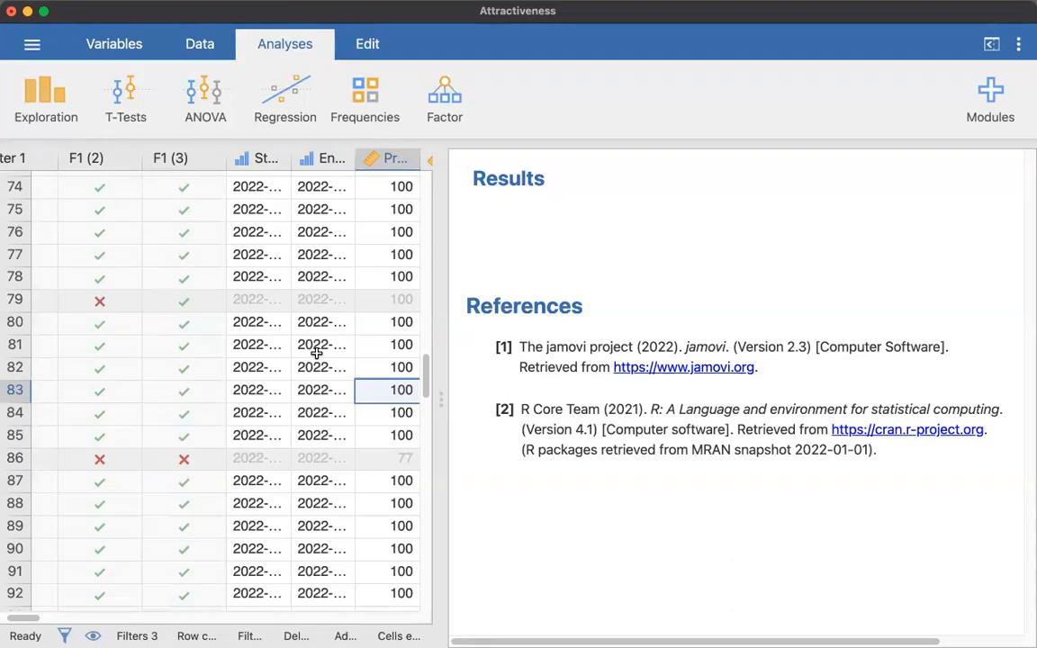
{"action": "left_click_drag", "start_coordinate": [432, 398], "coordinate": [641, 402]}
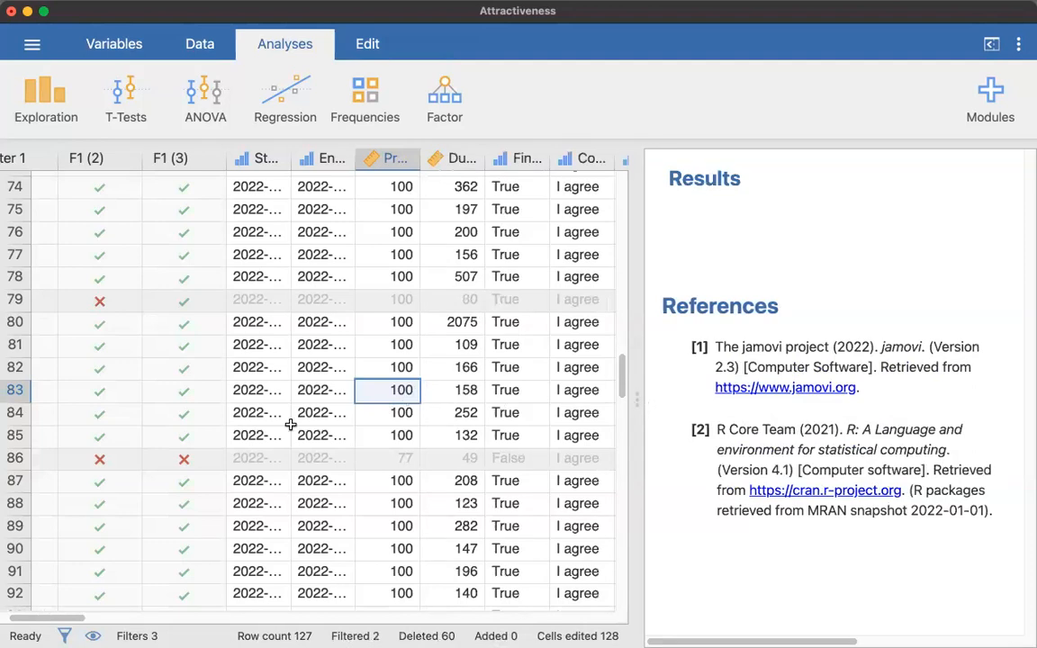
{"action": "scroll", "coordinate": [292, 423], "scroll_direction": "right", "scroll_amount": 1}
{"action": "scroll", "coordinate": [291, 425], "scroll_direction": "right", "scroll_amount": 5}
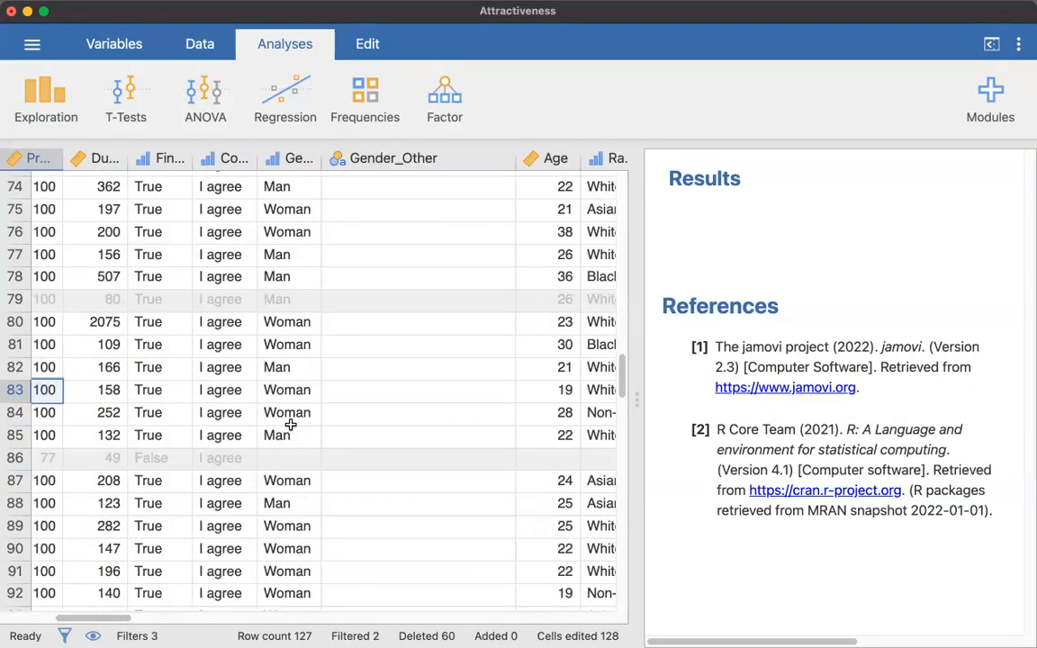
{"action": "scroll", "coordinate": [291, 425], "scroll_direction": "right", "scroll_amount": 4}
{"action": "scroll", "coordinate": [290, 424], "scroll_direction": "right", "scroll_amount": 8}
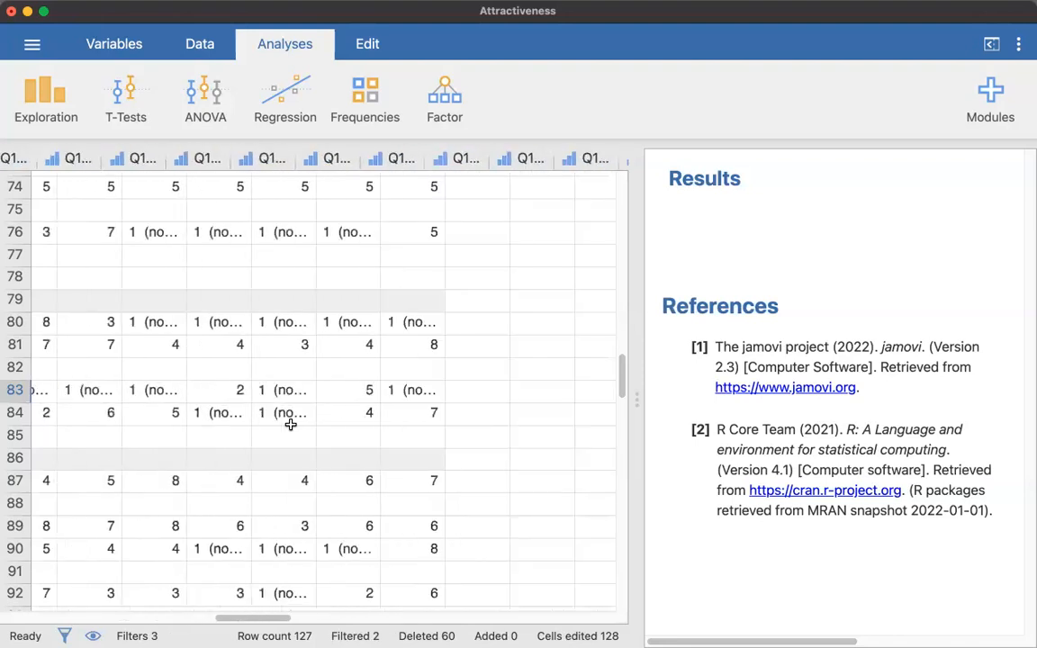
{"action": "scroll", "coordinate": [291, 424], "scroll_direction": "right", "scroll_amount": 8}
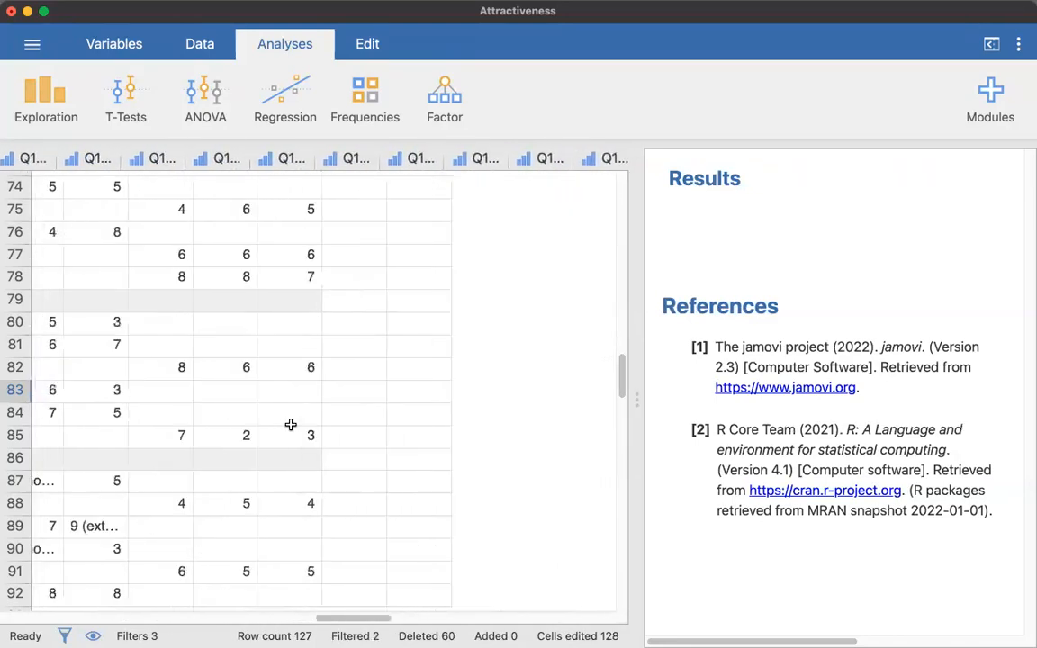
{"action": "scroll", "coordinate": [291, 424], "scroll_direction": "right", "scroll_amount": 8}
{"action": "scroll", "coordinate": [291, 424], "scroll_direction": "right", "scroll_amount": 6}
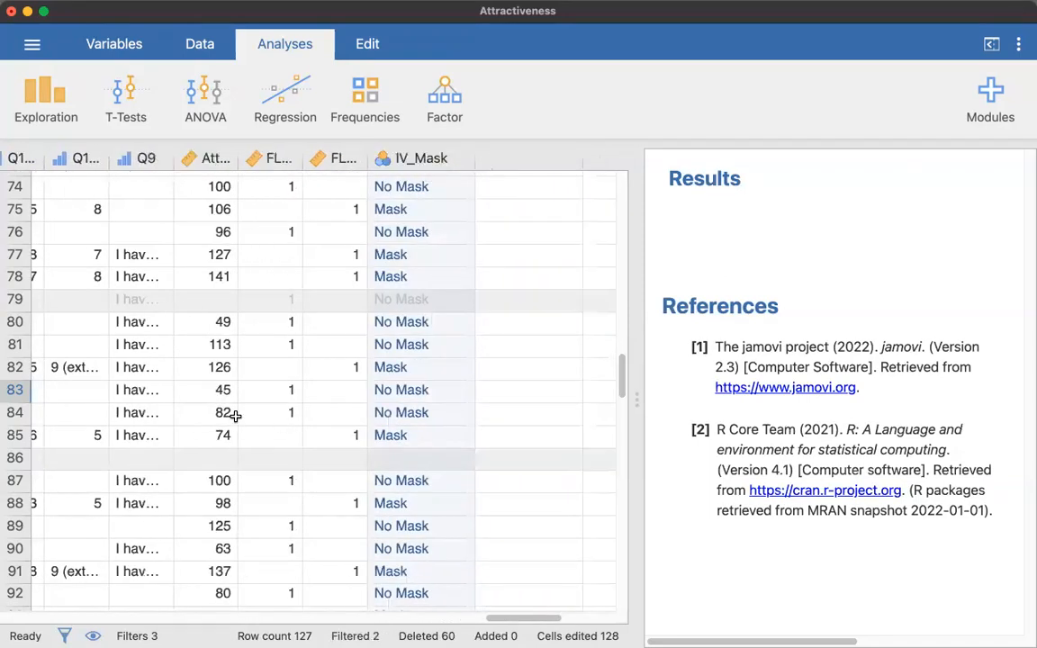
{"action": "scroll", "coordinate": [297, 387], "scroll_direction": "up", "scroll_amount": 6}
{"action": "scroll", "coordinate": [297, 388], "scroll_direction": "up", "scroll_amount": 15}
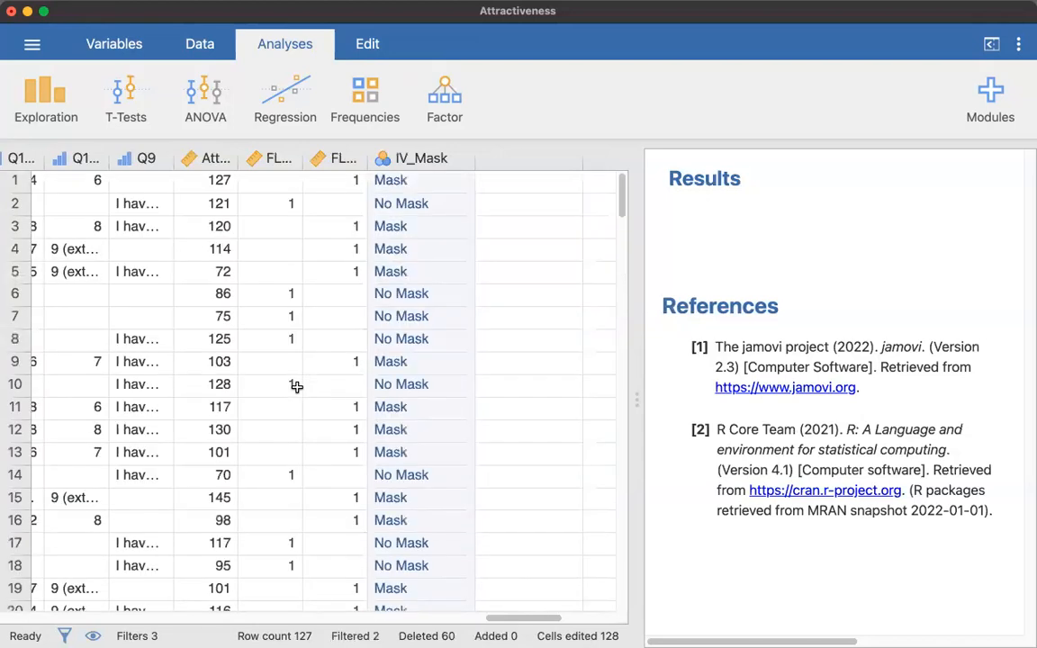
{"action": "left_click", "coordinate": [217, 159]}
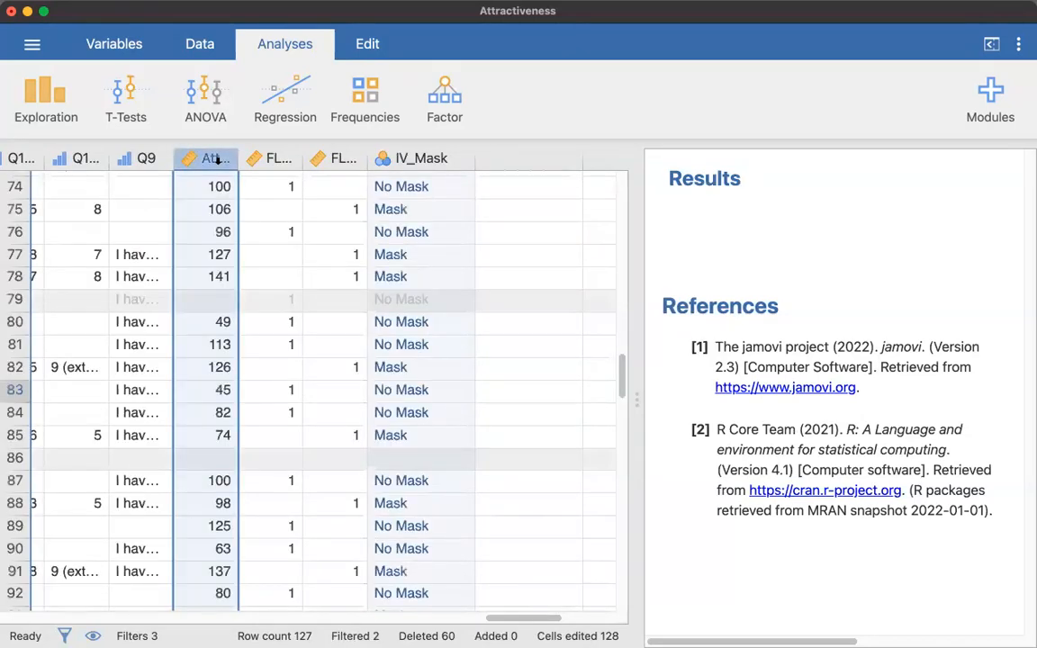
{"action": "left_click", "coordinate": [443, 159]}
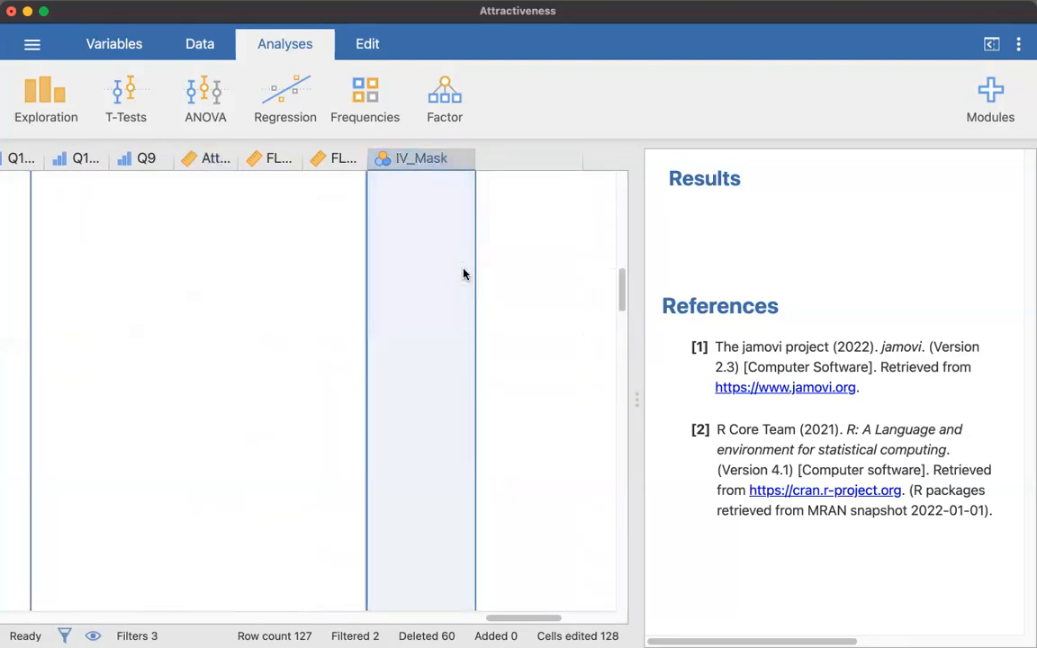
{"action": "left_click", "coordinate": [413, 183]}
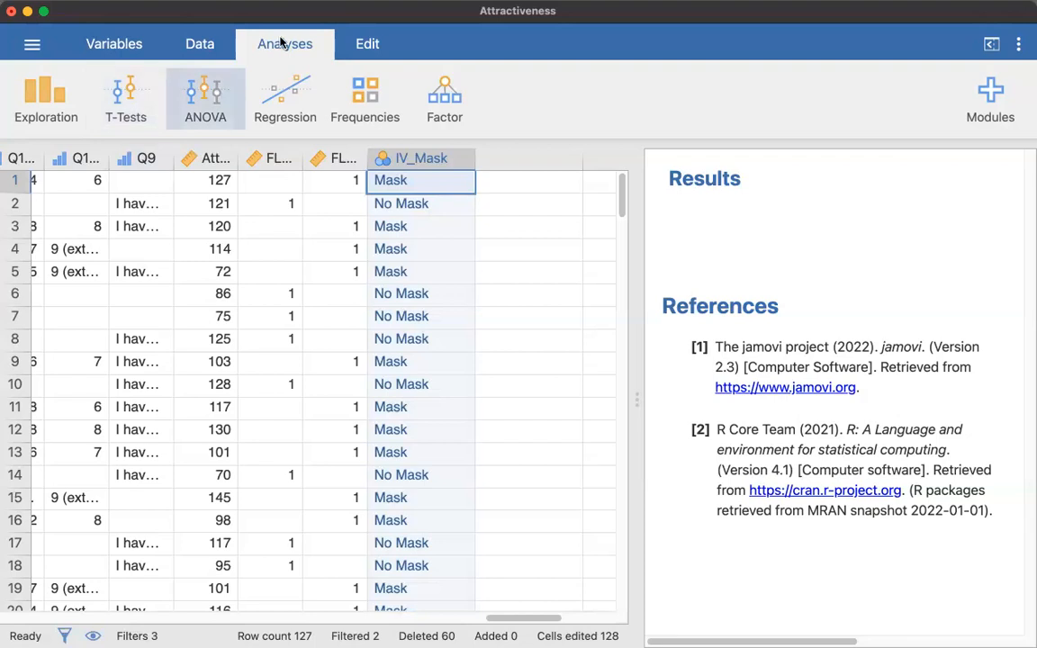
Create an Independent Samples T-Test with IV_Mask as the grouping variable and Attractiveness as the dependent variable
{"action": "left_click", "coordinate": [121, 97]}
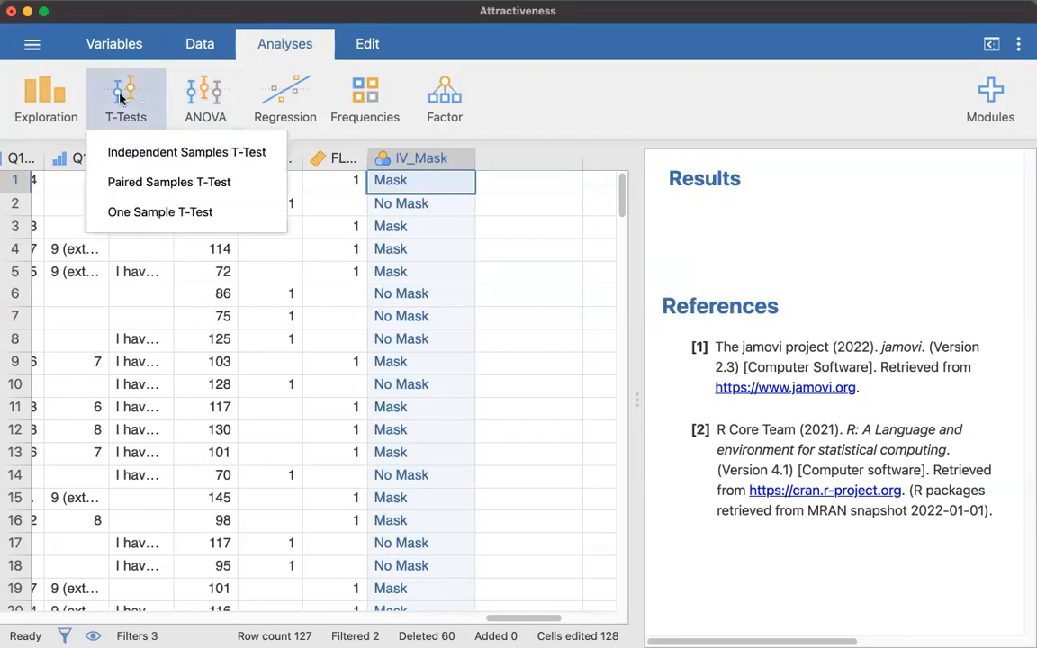
{"action": "left_click", "coordinate": [142, 154]}
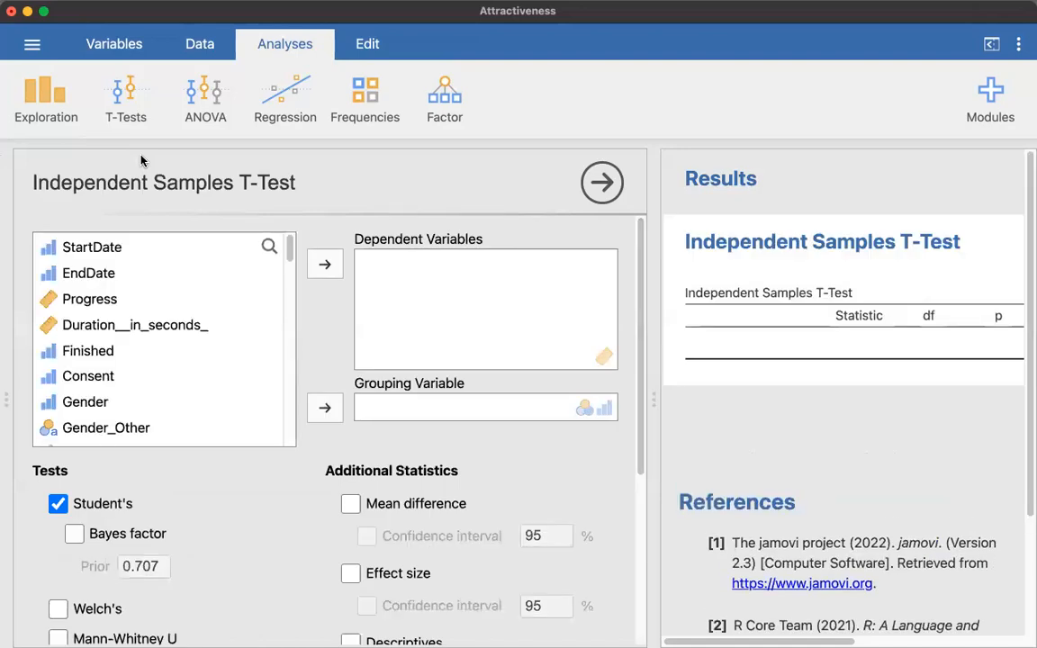
{"action": "scroll", "coordinate": [206, 297], "scroll_direction": "down", "scroll_amount": 15}
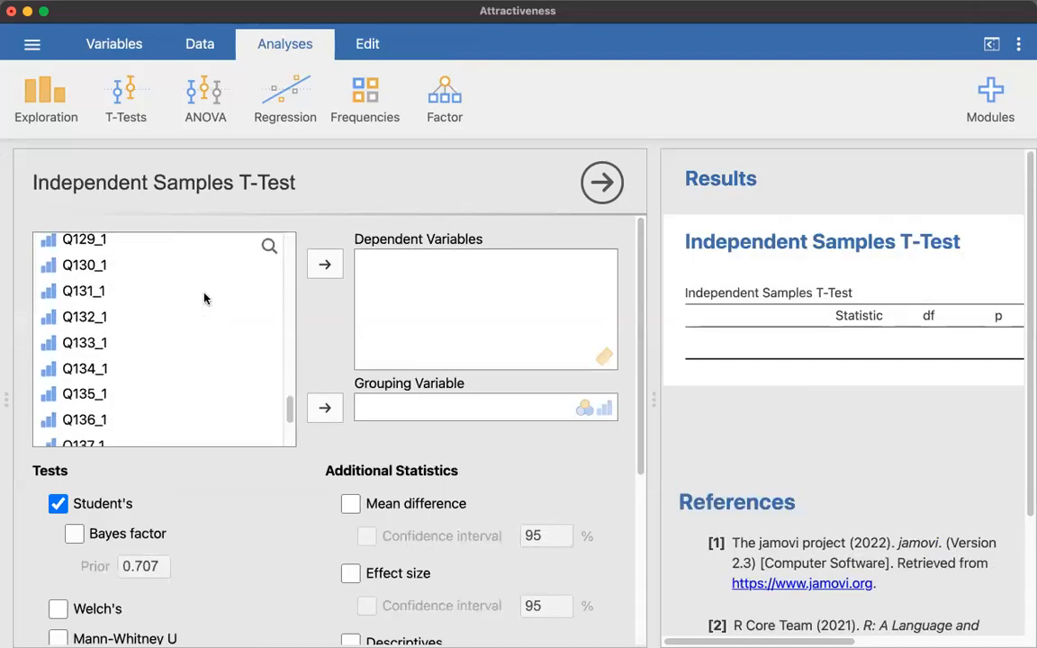
{"action": "scroll", "coordinate": [206, 298], "scroll_direction": "down", "scroll_amount": 5}
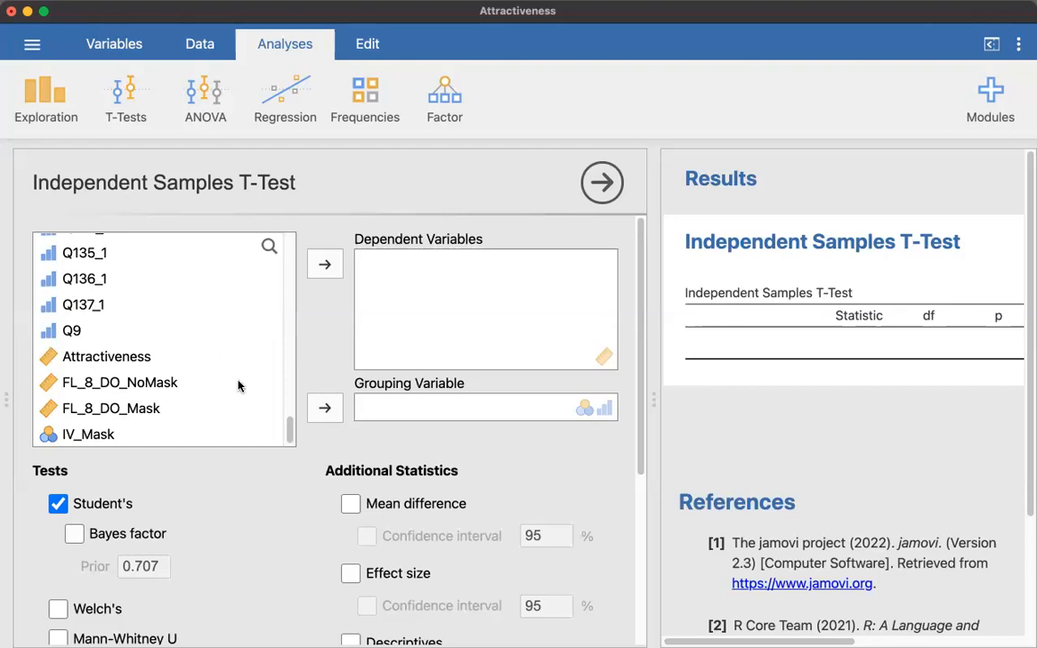
{"action": "left_click", "coordinate": [72, 436]}
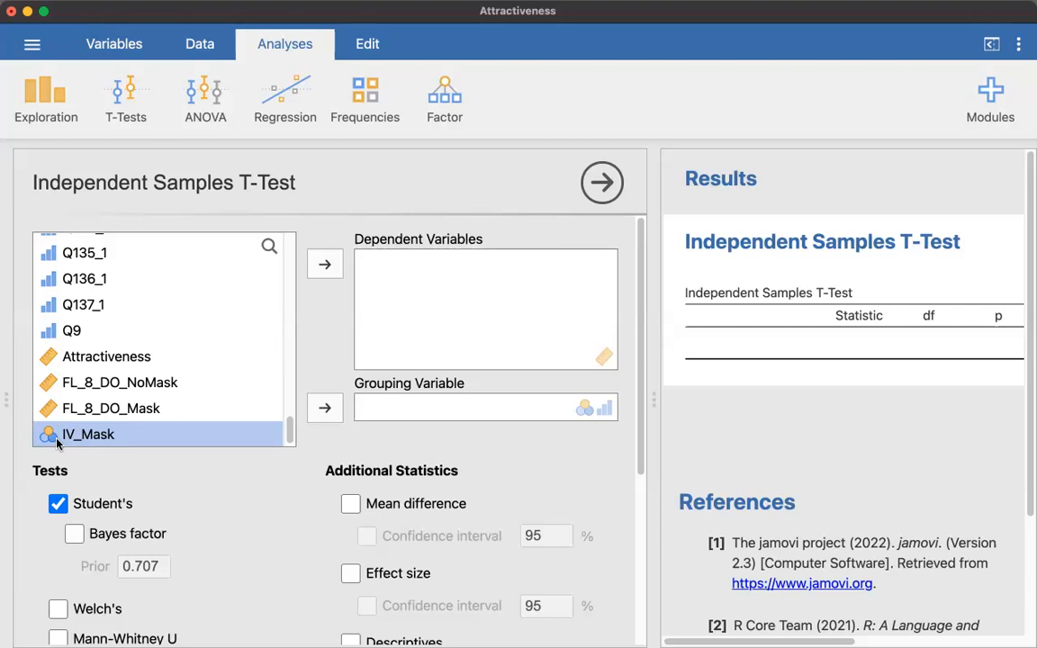
{"action": "left_click_drag", "start_coordinate": [56, 442], "coordinate": [404, 416]}
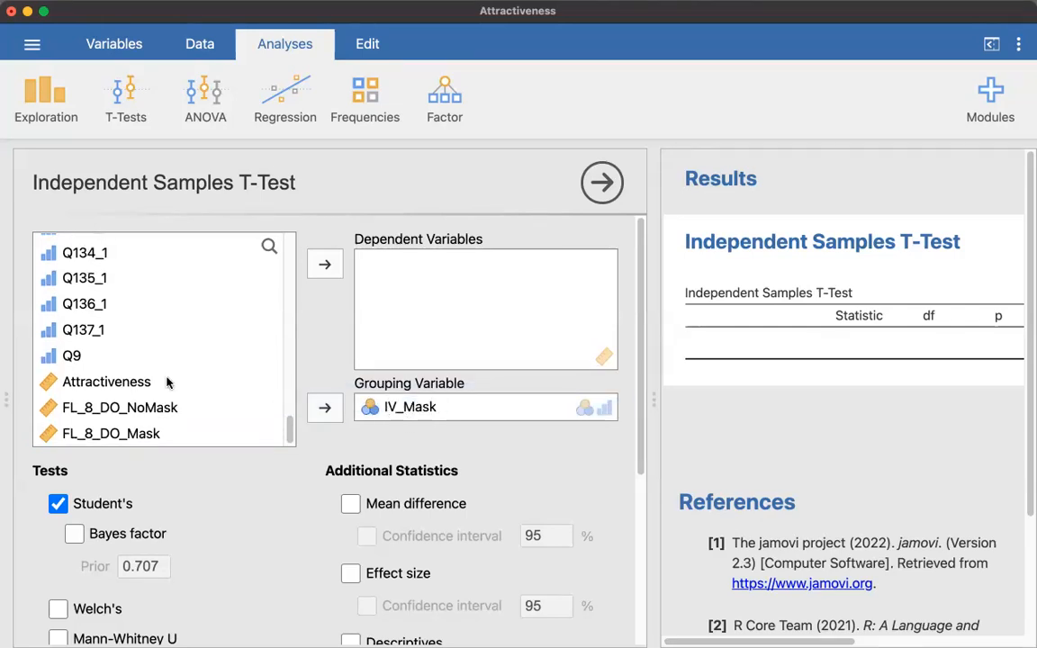
{"action": "left_click_drag", "start_coordinate": [124, 385], "coordinate": [456, 324]}
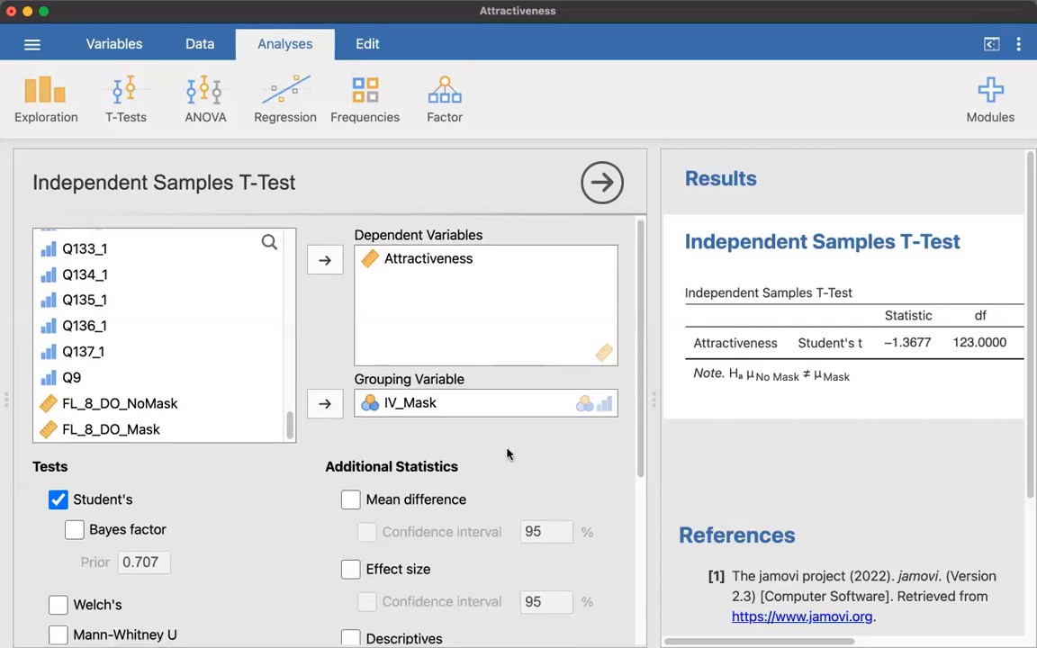
Set the t-test's hypothesis to the one-tailed option Group 1 < Group 2
{"action": "scroll", "coordinate": [507, 455], "scroll_direction": "down", "scroll_amount": 2}
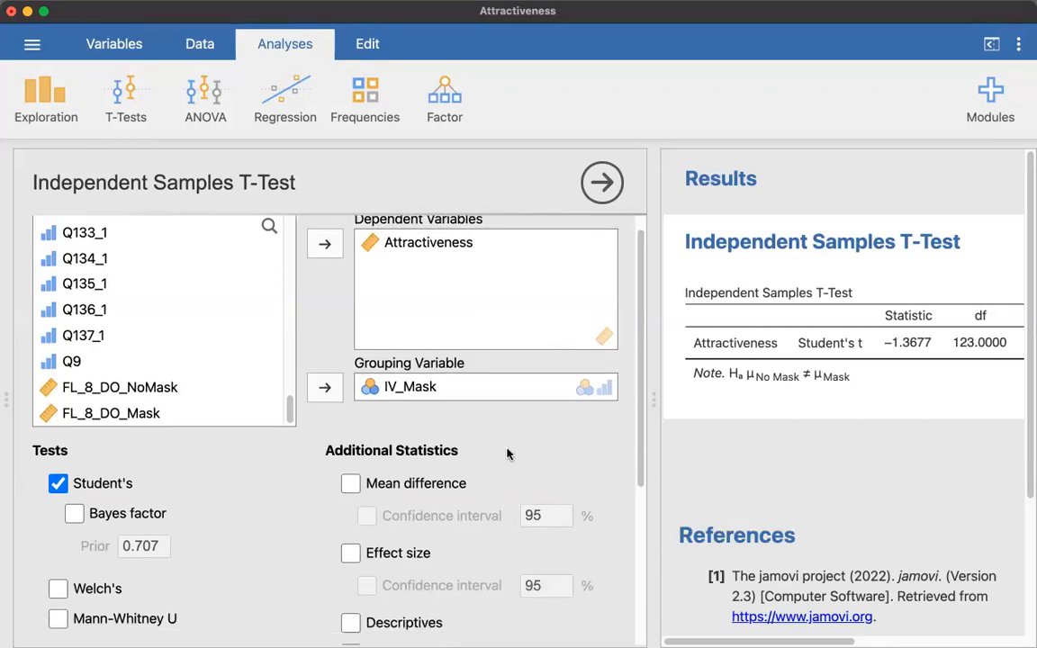
{"action": "scroll", "coordinate": [507, 455], "scroll_direction": "down", "scroll_amount": 2}
{"action": "scroll", "coordinate": [507, 455], "scroll_direction": "up", "scroll_amount": 3}
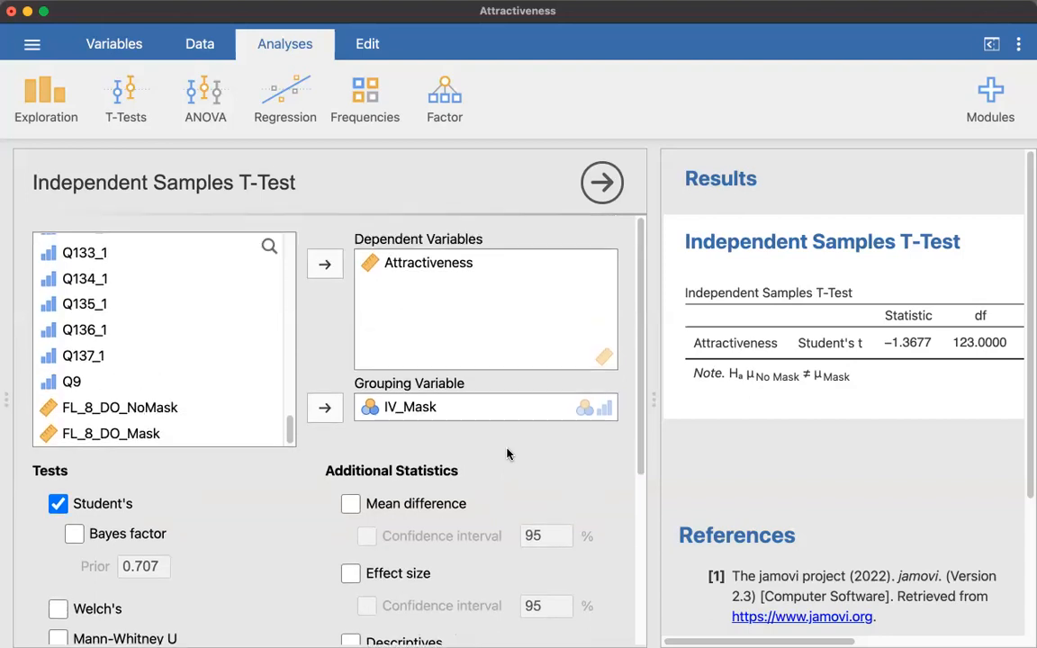
{"action": "scroll", "coordinate": [507, 455], "scroll_direction": "down", "scroll_amount": 10}
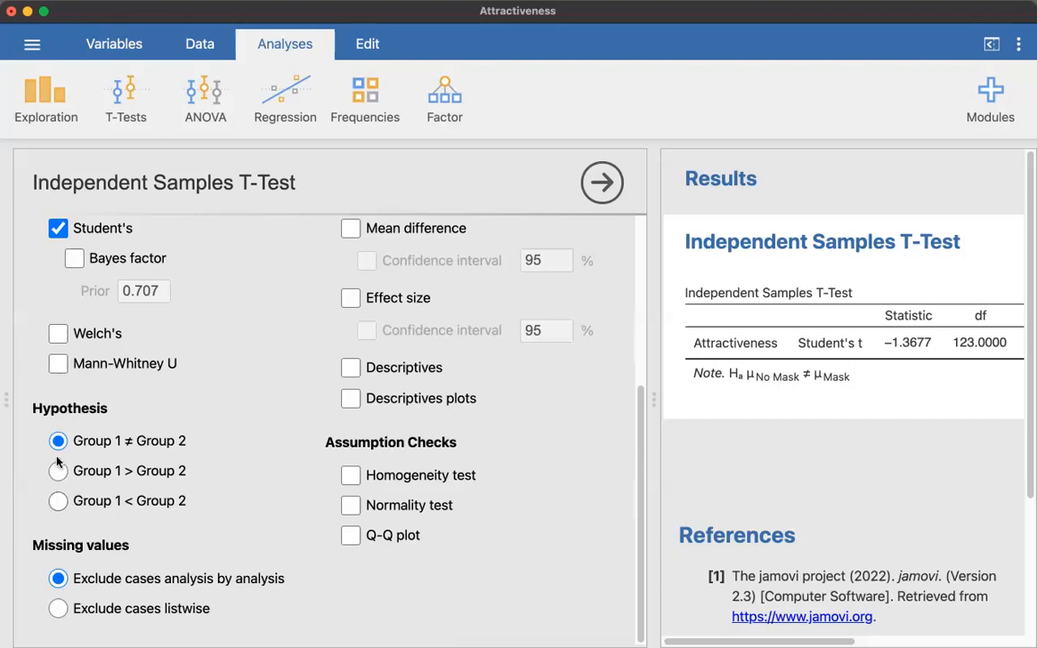
{"action": "left_click", "coordinate": [56, 506]}
Add Descriptives to the t-test output and review the full group descriptives table
{"action": "scroll", "coordinate": [367, 607], "scroll_direction": "up", "scroll_amount": 2}
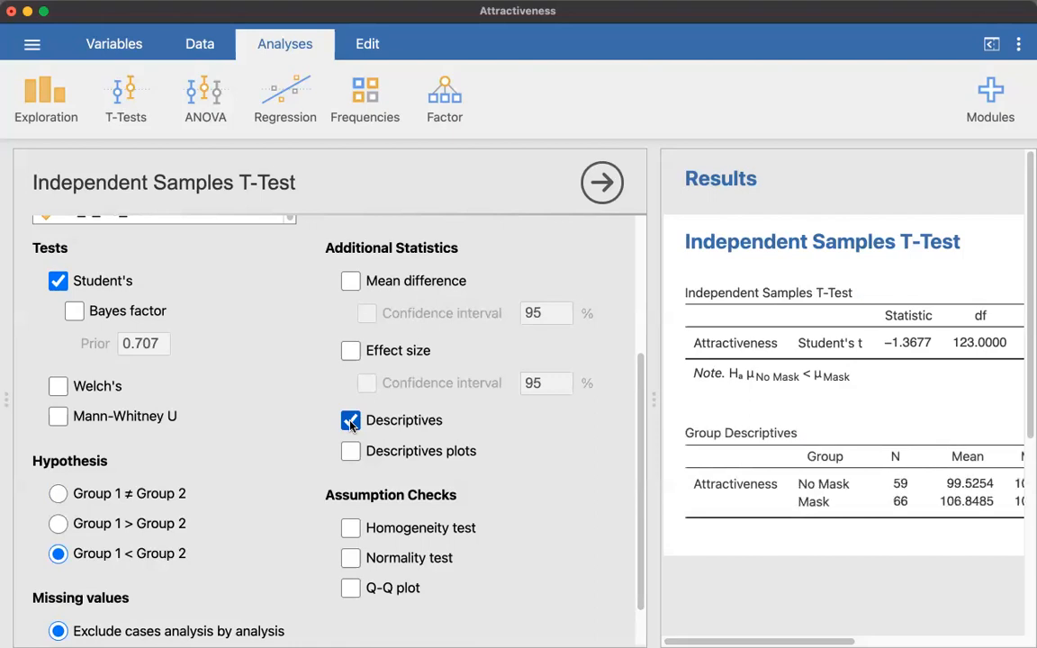
{"action": "scroll", "coordinate": [876, 530], "scroll_direction": "right", "scroll_amount": 3}
{"action": "scroll", "coordinate": [876, 507], "scroll_direction": "right", "scroll_amount": 5}
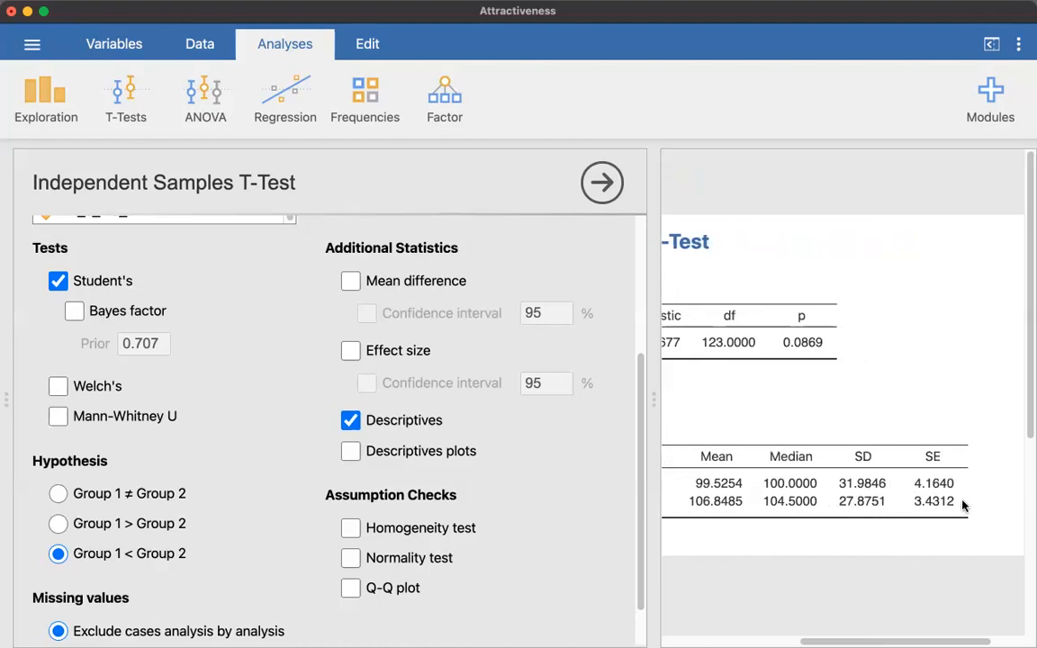
{"action": "scroll", "coordinate": [962, 506], "scroll_direction": "left", "scroll_amount": 8}
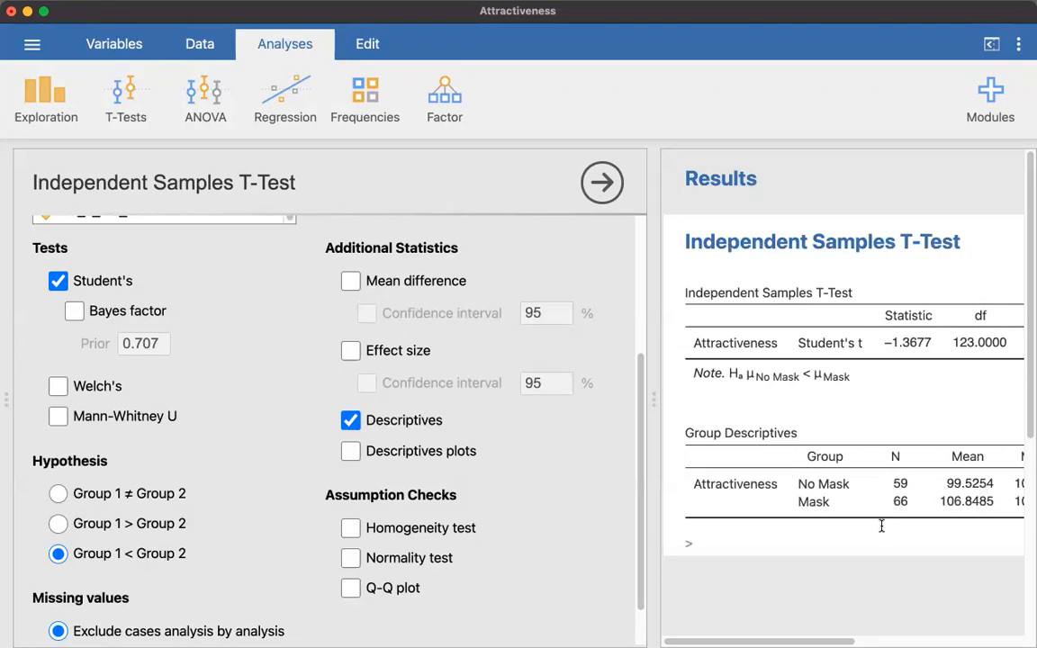
Add the effect size with its 95% confidence interval to the t-test and review them in the results
{"action": "left_click", "coordinate": [350, 351]}
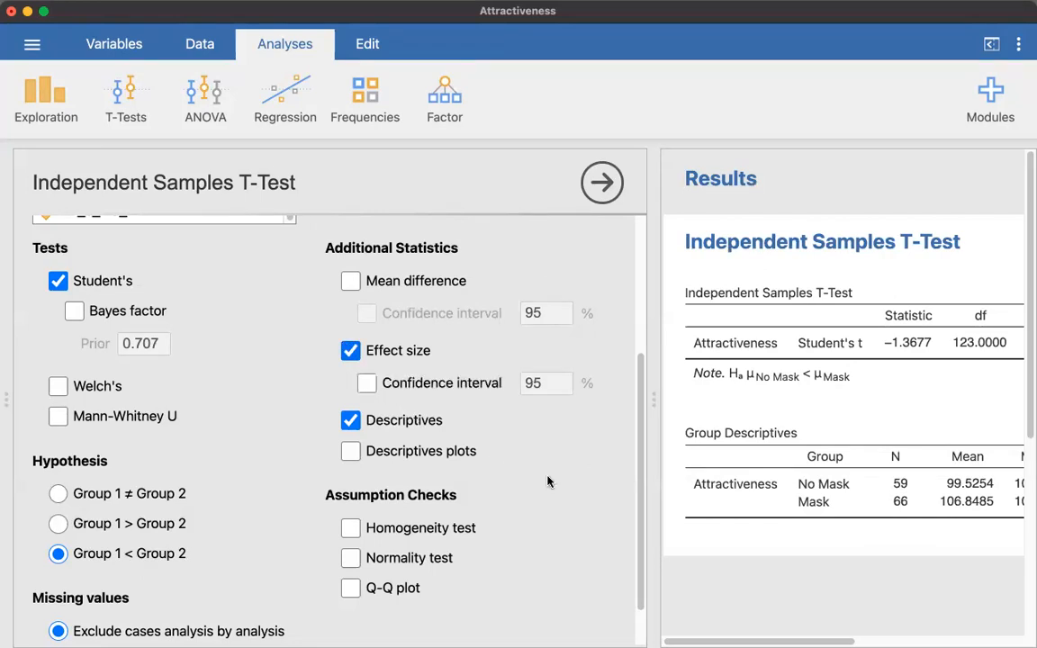
{"action": "scroll", "coordinate": [764, 502], "scroll_direction": "right", "scroll_amount": 10}
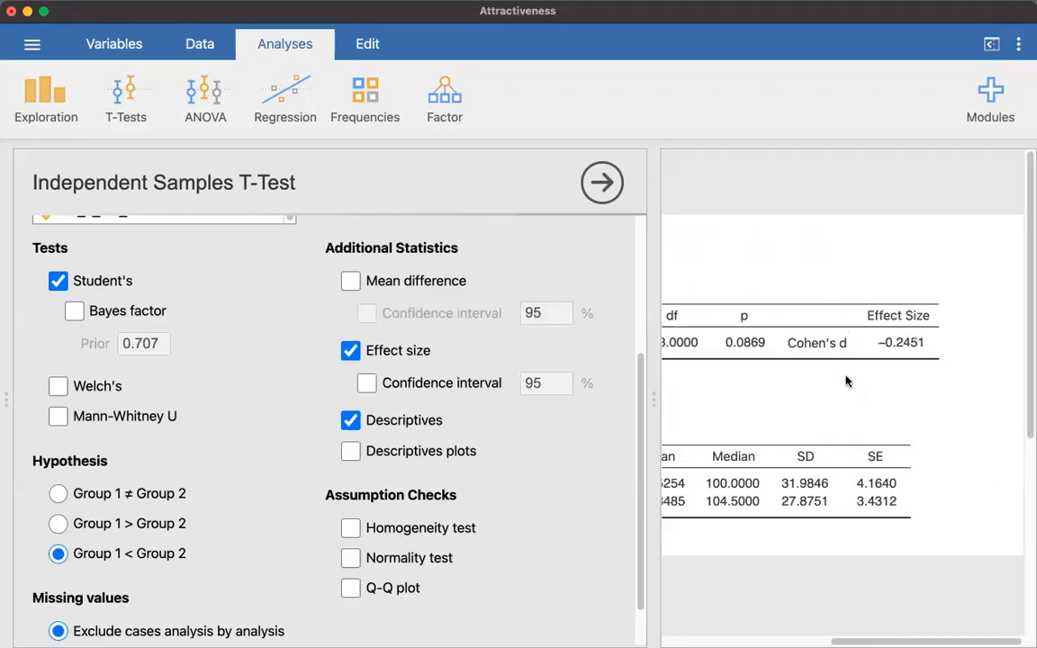
{"action": "scroll", "coordinate": [846, 382], "scroll_direction": "left", "scroll_amount": 3}
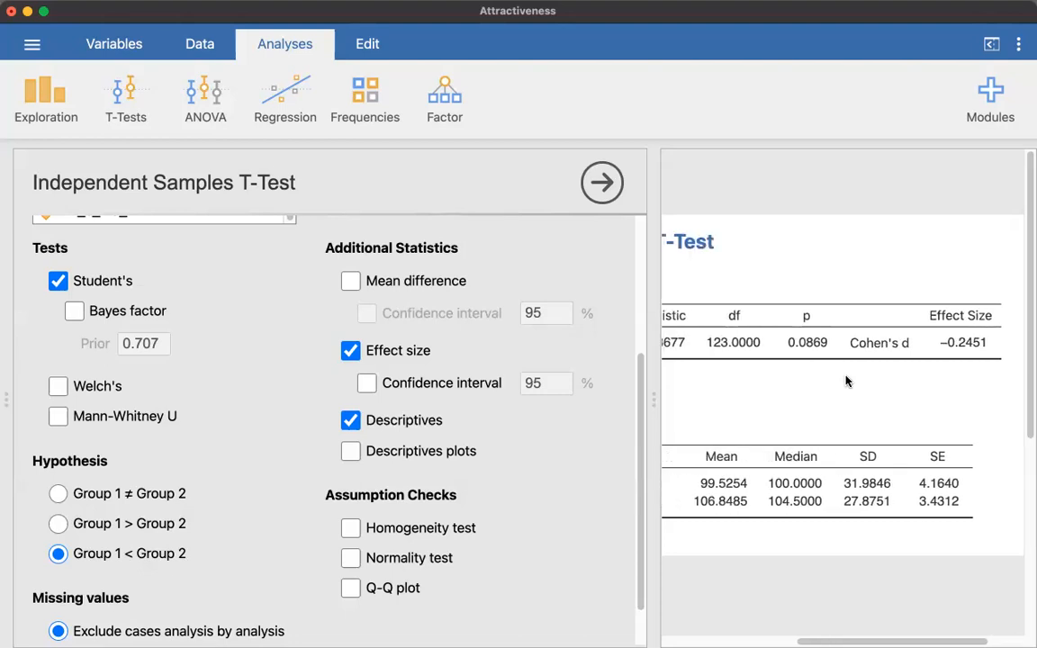
{"action": "left_click", "coordinate": [367, 384]}
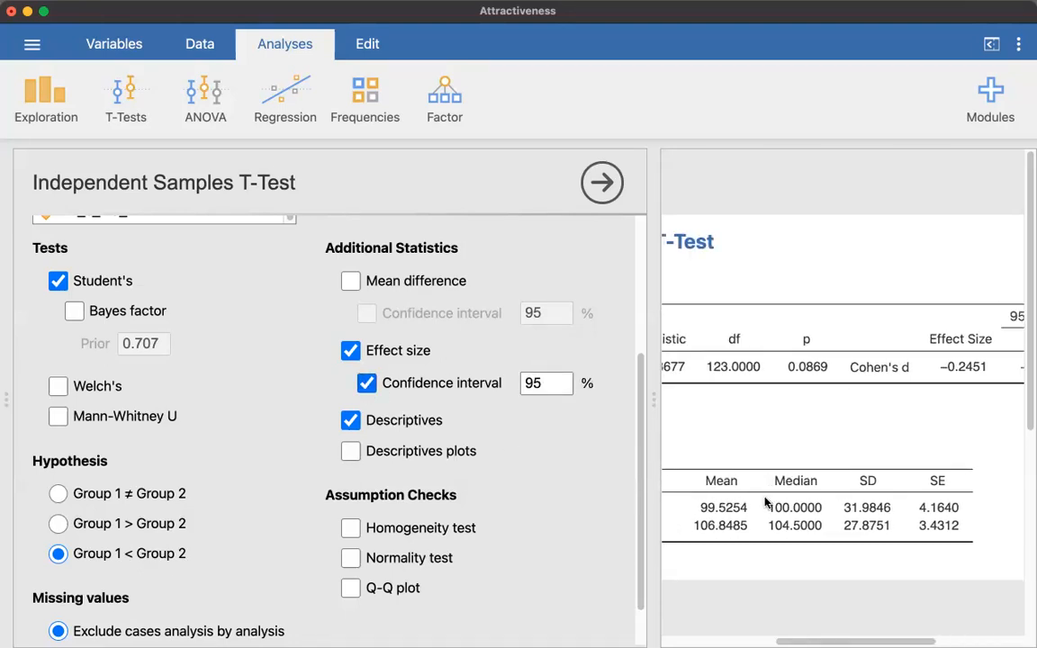
{"action": "scroll", "coordinate": [765, 503], "scroll_direction": "right", "scroll_amount": 3}
{"action": "scroll", "coordinate": [765, 503], "scroll_direction": "left", "scroll_amount": 1}
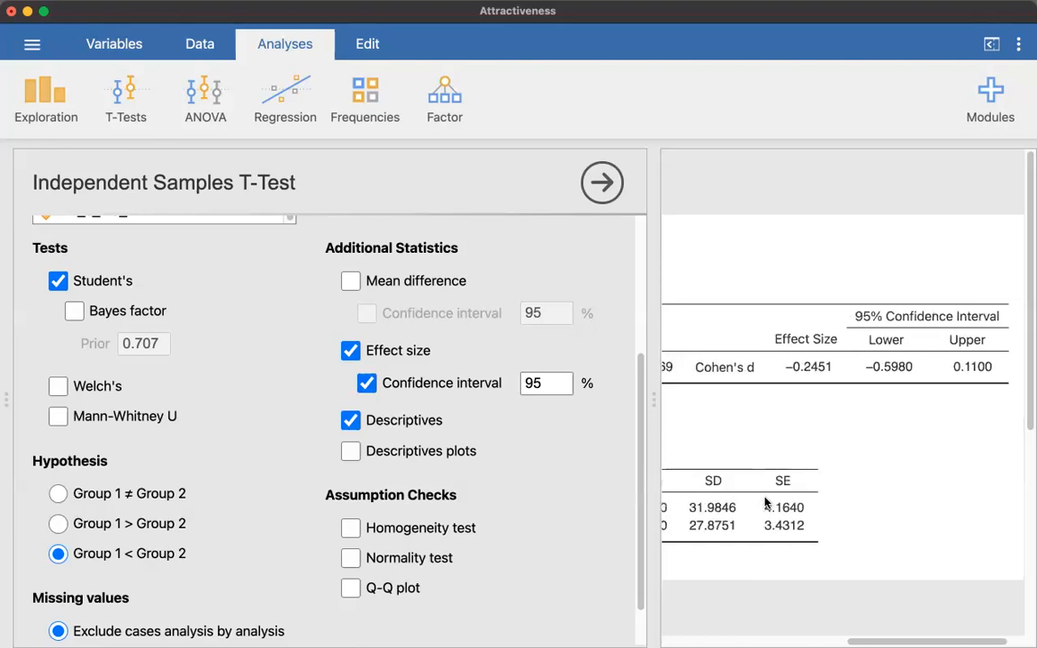
{"action": "scroll", "coordinate": [766, 504], "scroll_direction": "left", "scroll_amount": 1}
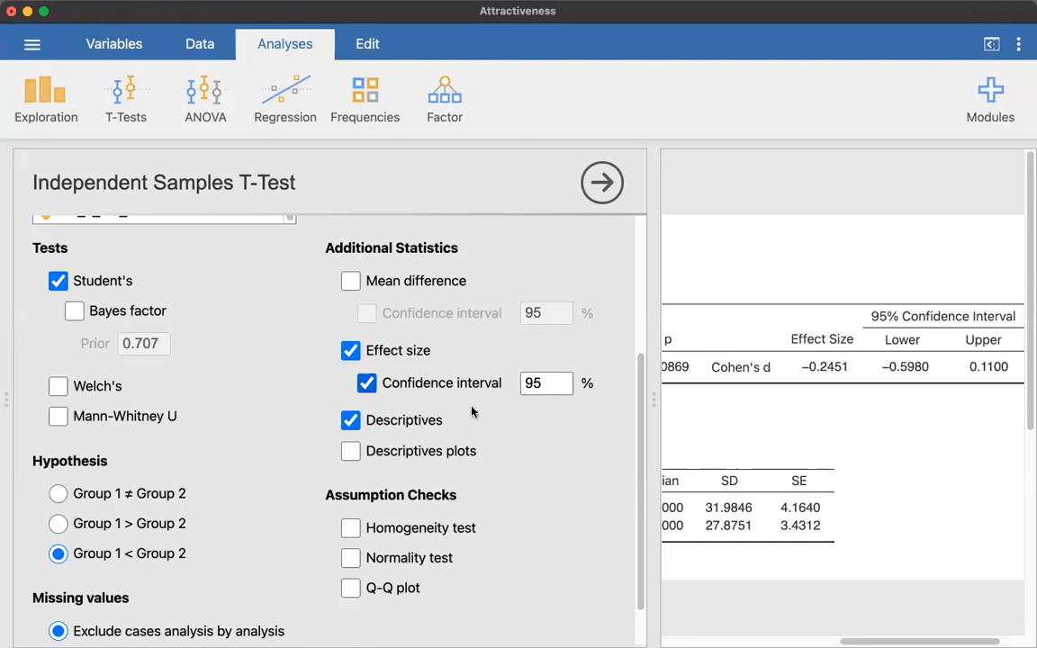
{"action": "scroll", "coordinate": [472, 407], "scroll_direction": "left", "scroll_amount": 4}
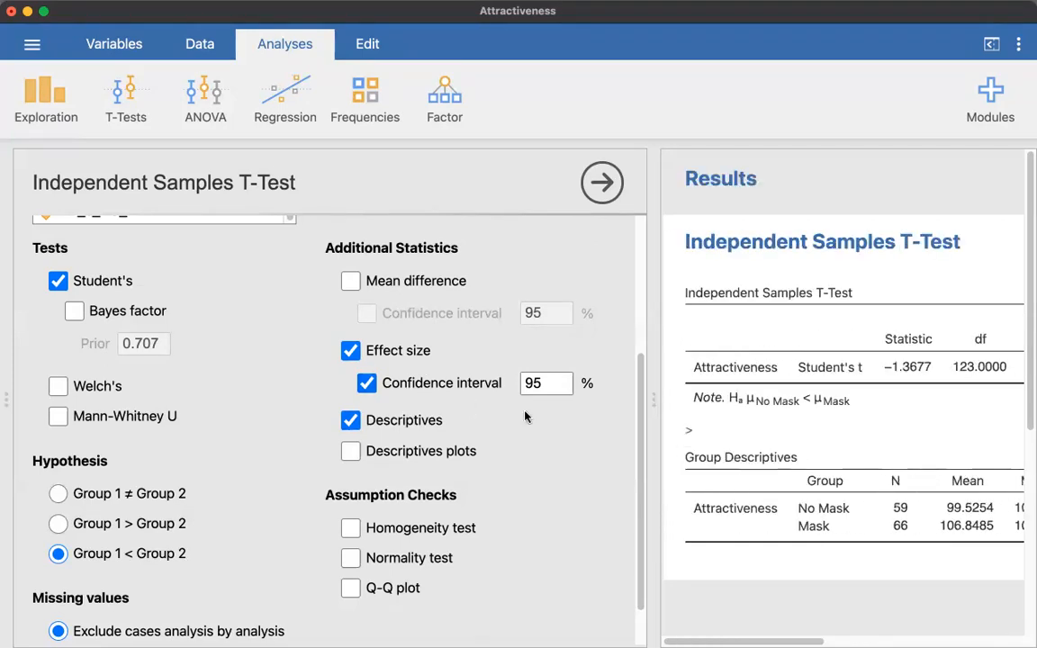
Add the homogeneity test as an assumption check and view Levene's test in the results
{"action": "scroll", "coordinate": [525, 412], "scroll_direction": "up", "scroll_amount": 1}
{"action": "scroll", "coordinate": [525, 416], "scroll_direction": "down", "scroll_amount": 3}
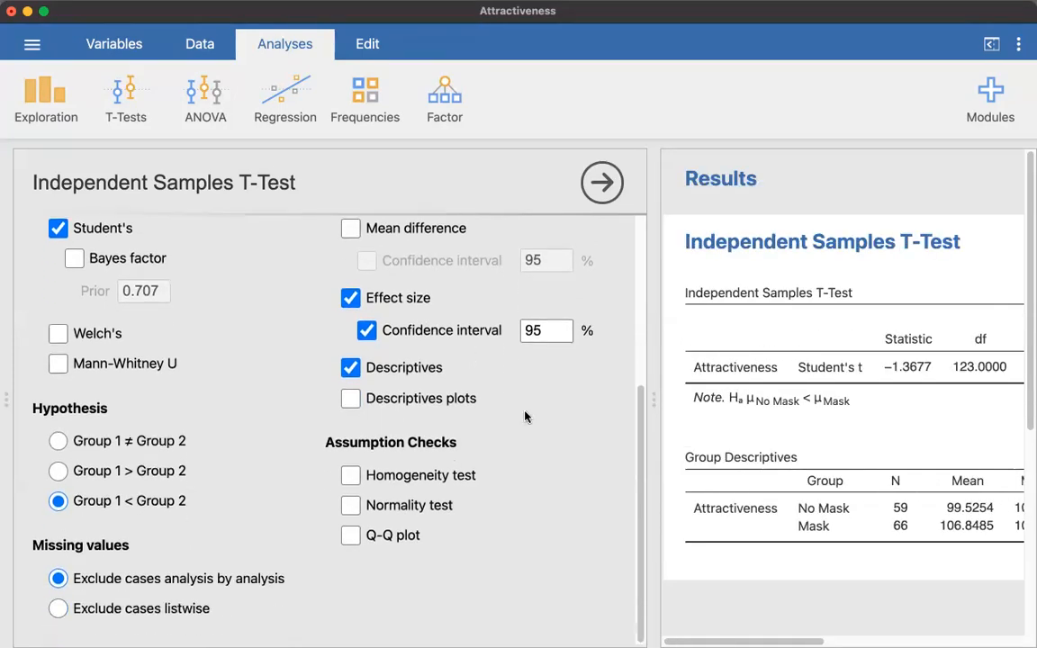
{"action": "left_click", "coordinate": [353, 476]}
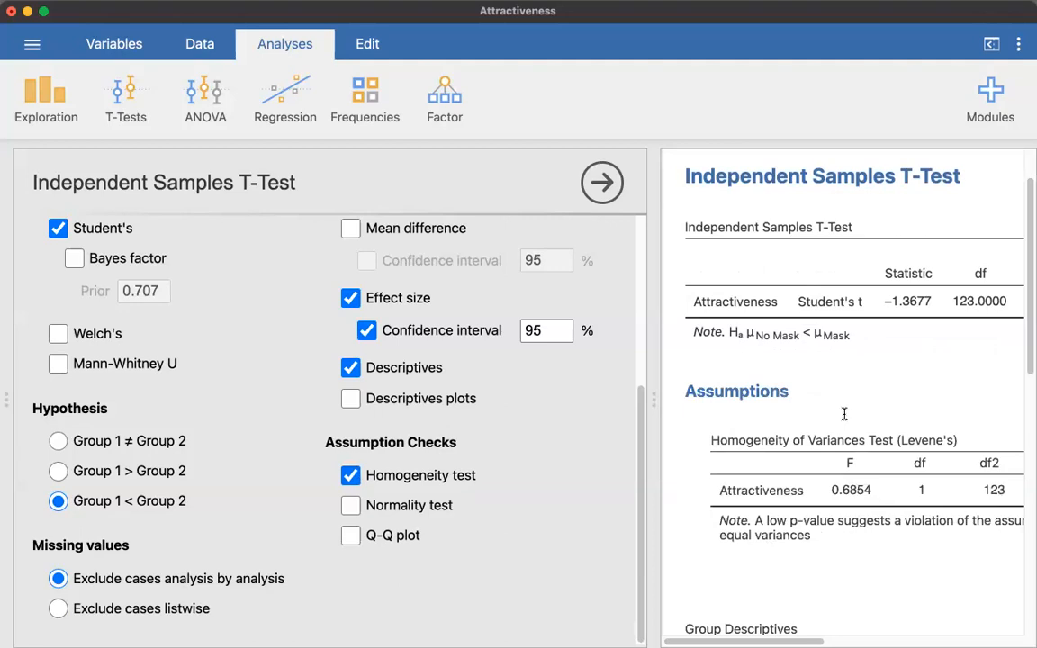
{"action": "scroll", "coordinate": [846, 420], "scroll_direction": "down", "scroll_amount": 3}
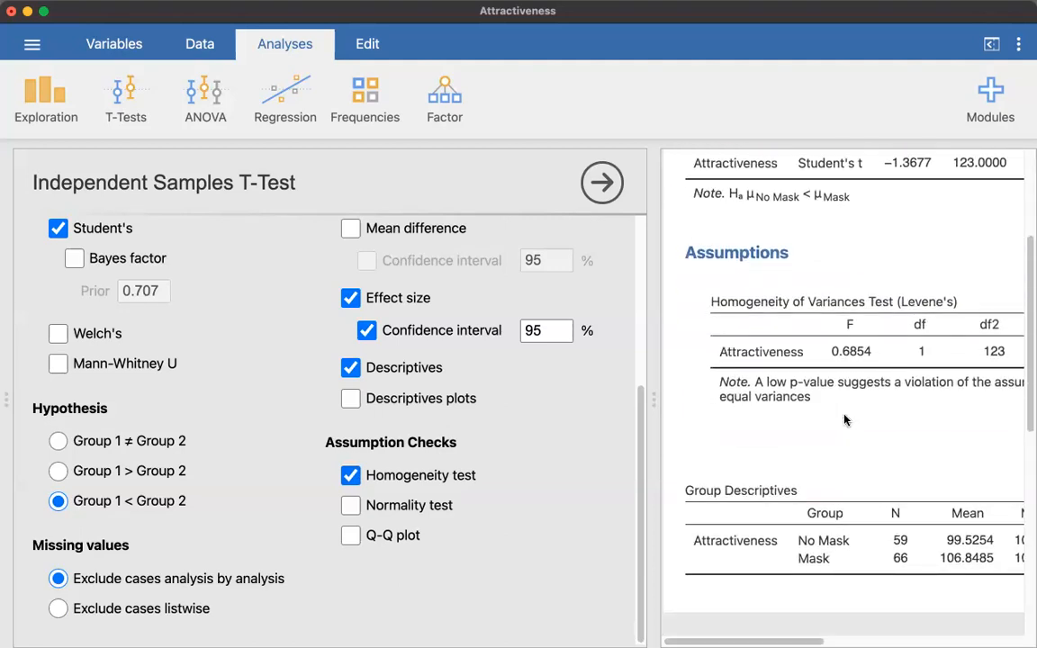
Review the full width of the Levene's test table and add Welch's test alongside Student's in the t-test
{"action": "mouse_move", "coordinate": [822, 421]}
{"action": "scroll", "coordinate": [821, 419], "scroll_direction": "right", "scroll_amount": 1}
{"action": "scroll", "coordinate": [821, 419], "scroll_direction": "left", "scroll_amount": 1}
{"action": "left_click", "coordinate": [60, 334]}
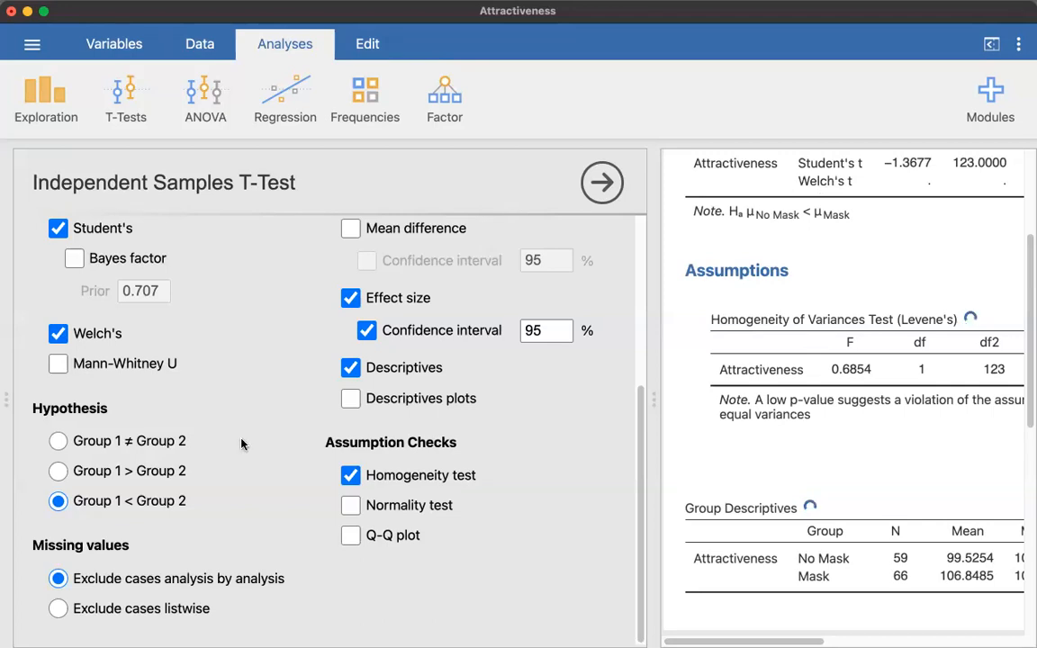
{"action": "scroll", "coordinate": [260, 524], "scroll_direction": "up", "scroll_amount": 6}
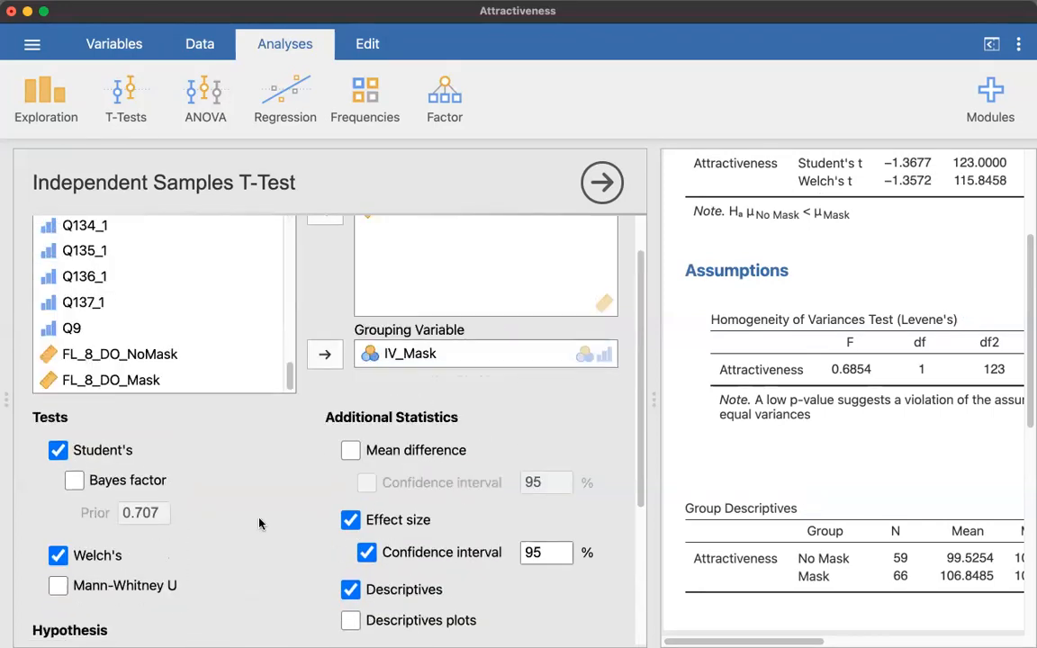
{"action": "scroll", "coordinate": [259, 524], "scroll_direction": "down", "scroll_amount": 5}
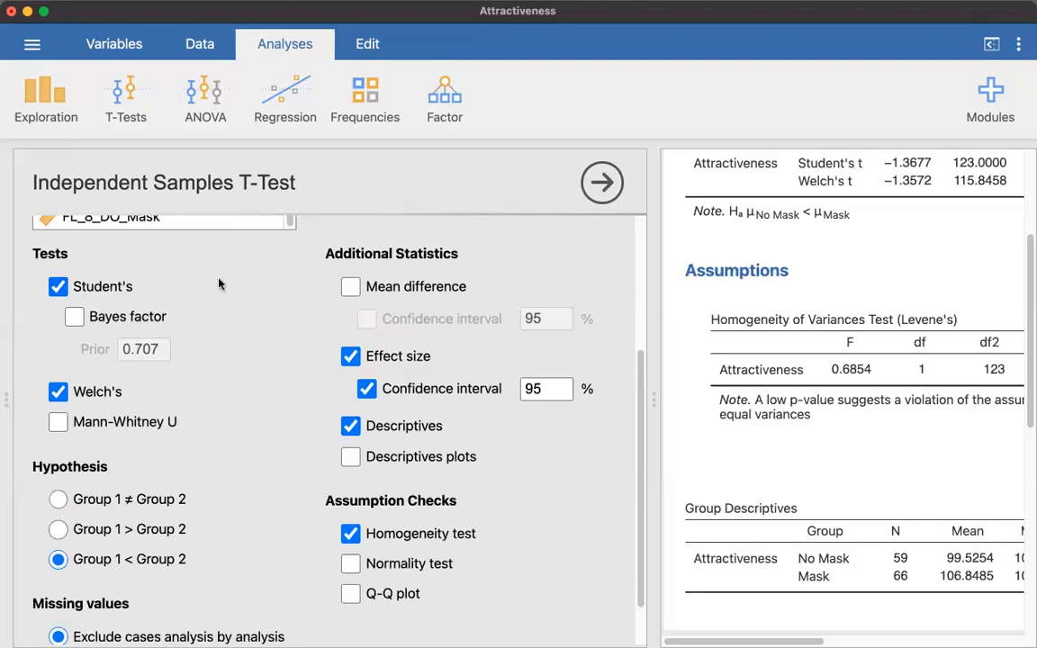
{"action": "scroll", "coordinate": [176, 389], "scroll_direction": "down", "scroll_amount": 2}
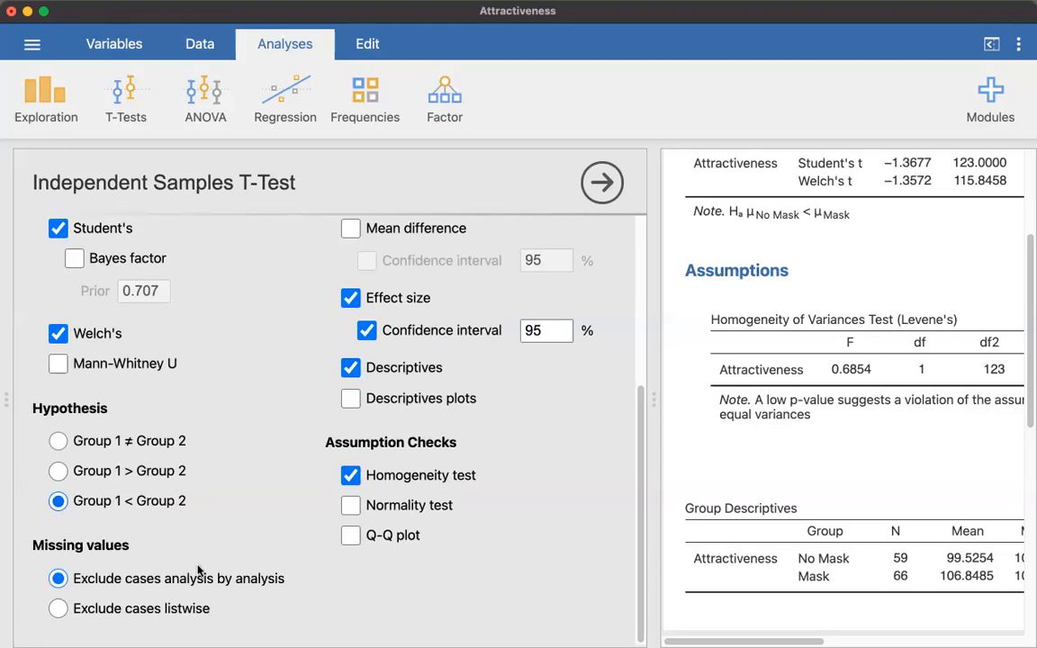
{"action": "scroll", "coordinate": [465, 583], "scroll_direction": "up", "scroll_amount": 3}
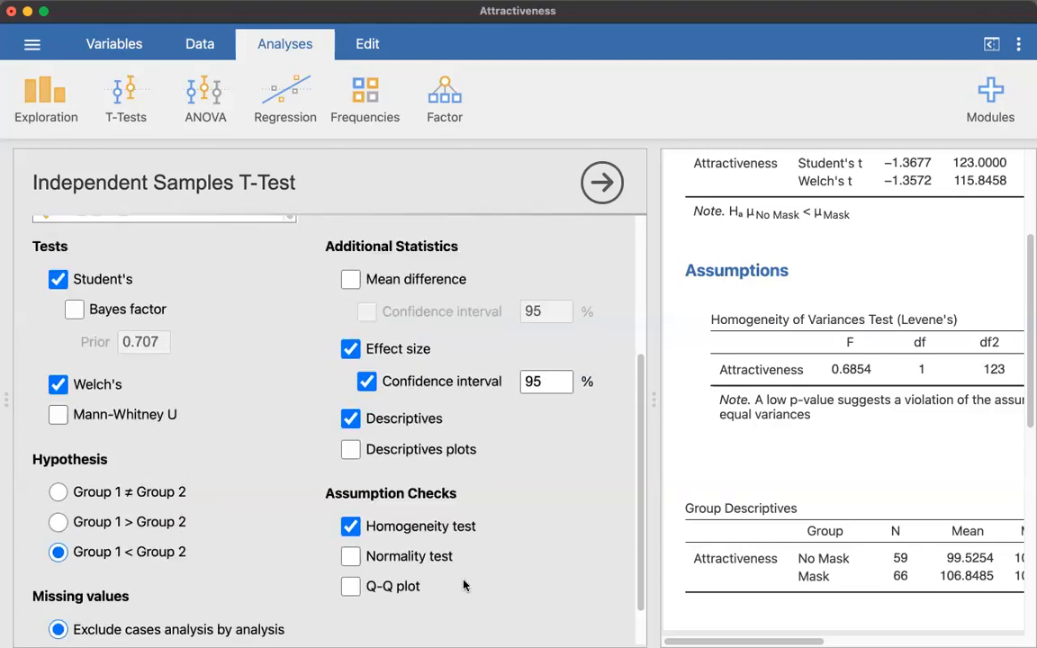
{"action": "scroll", "coordinate": [466, 584], "scroll_direction": "down", "scroll_amount": 1}
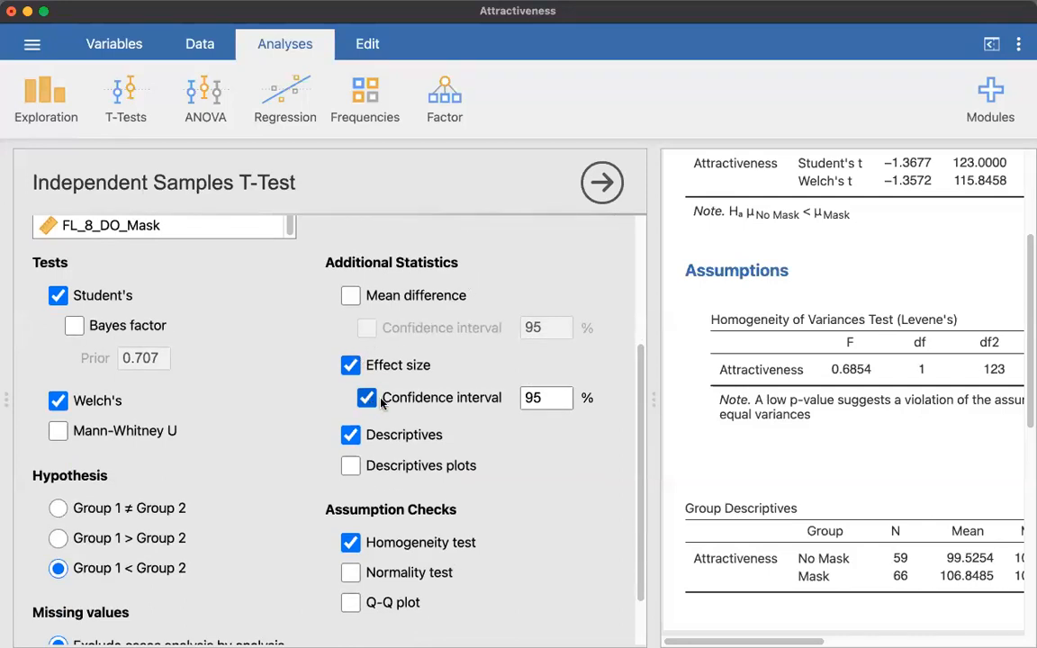
Try the normality test as an assumption check, remove it again, and return to the main t-test results table
{"action": "scroll", "coordinate": [490, 440], "scroll_direction": "down", "scroll_amount": 1}
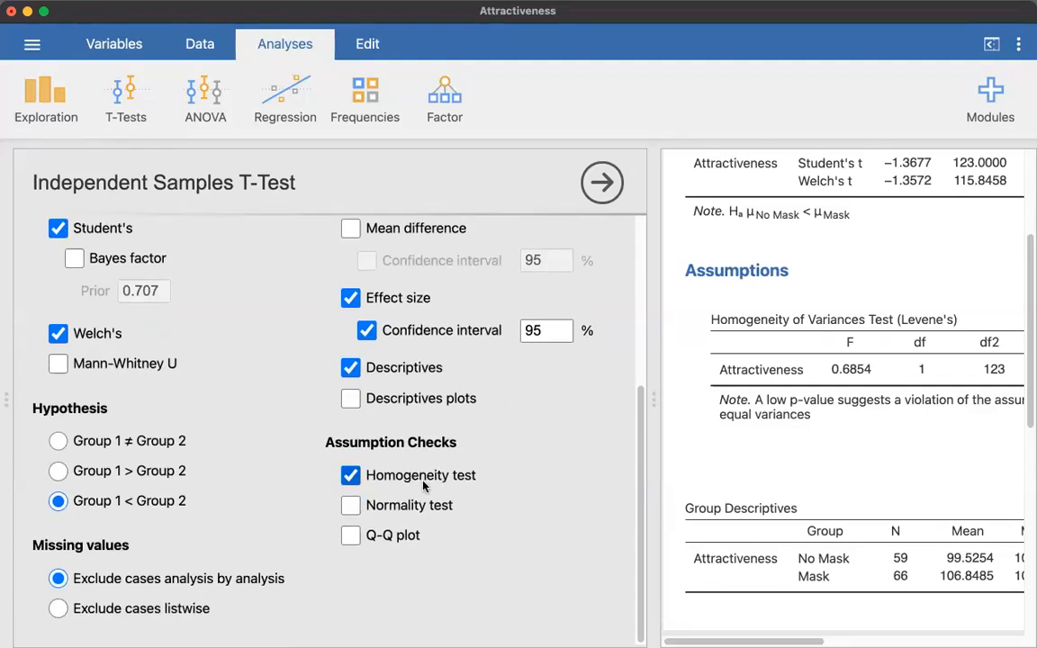
{"action": "left_click", "coordinate": [352, 509]}
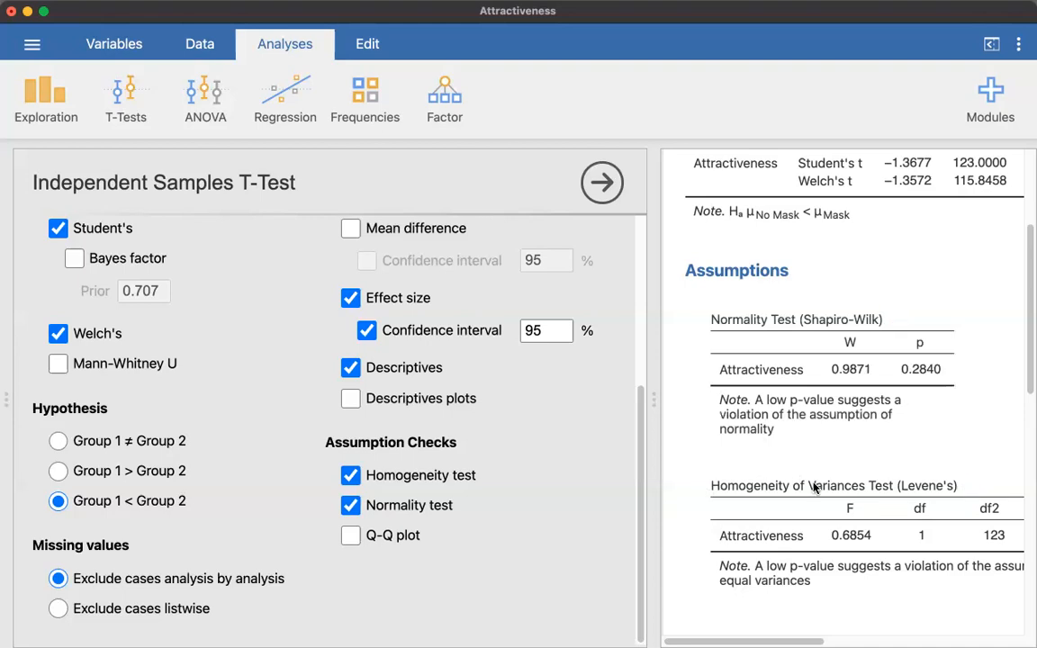
{"action": "left_click", "coordinate": [350, 506]}
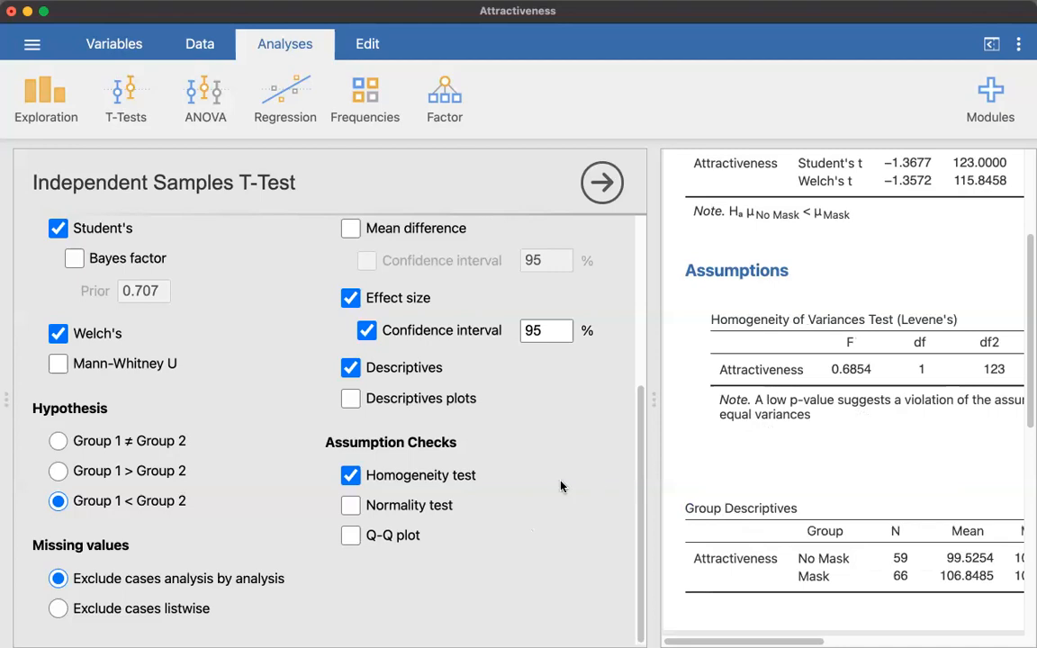
{"action": "scroll", "coordinate": [525, 462], "scroll_direction": "up", "scroll_amount": 5}
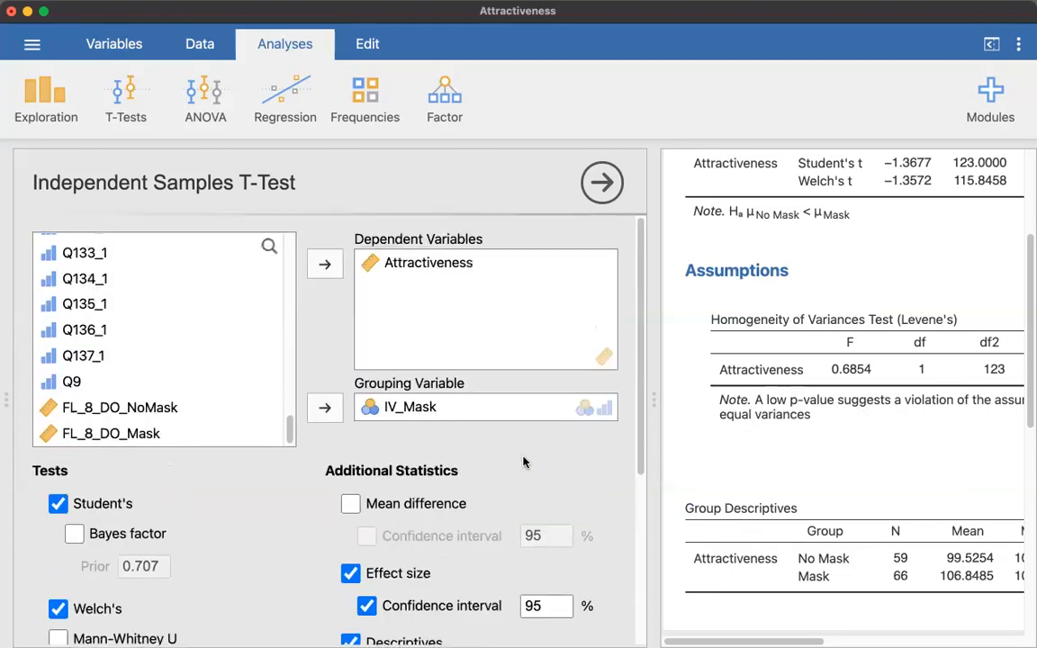
{"action": "scroll", "coordinate": [774, 429], "scroll_direction": "up", "scroll_amount": 5}
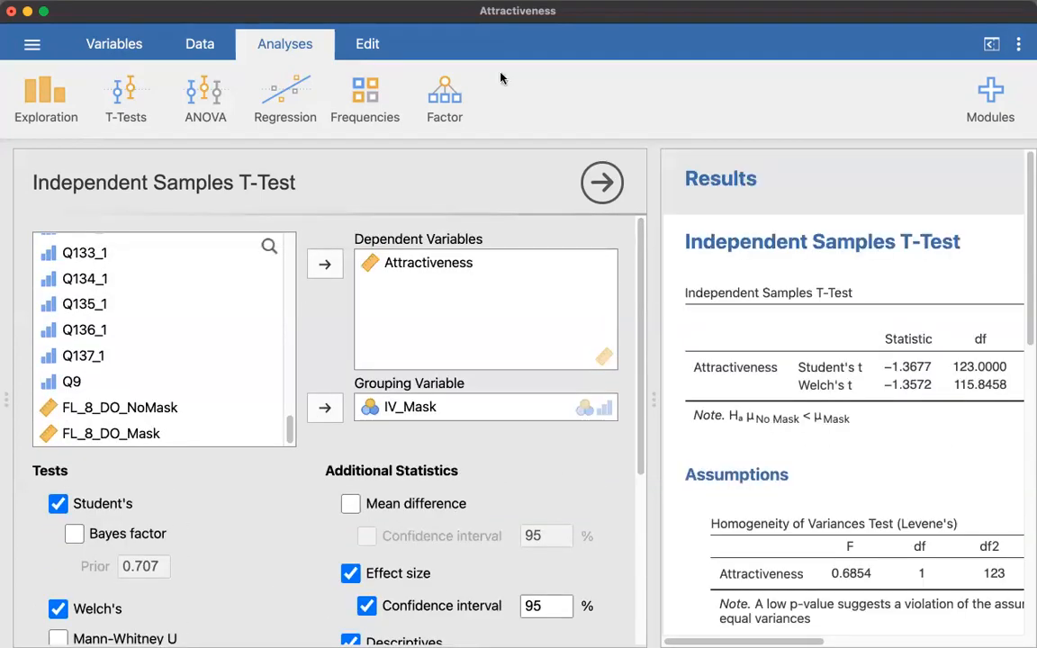